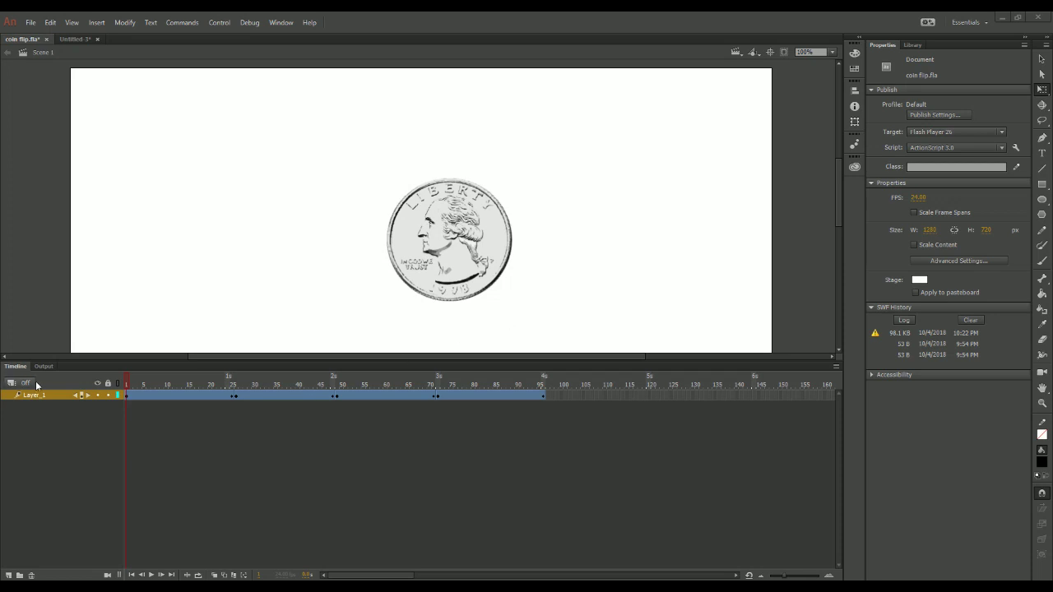
# - Preview the coin flip, then cut all of Layer_1's tween frames
pyautogui.moveTo(127, 382); pyautogui.dragTo(238, 398)
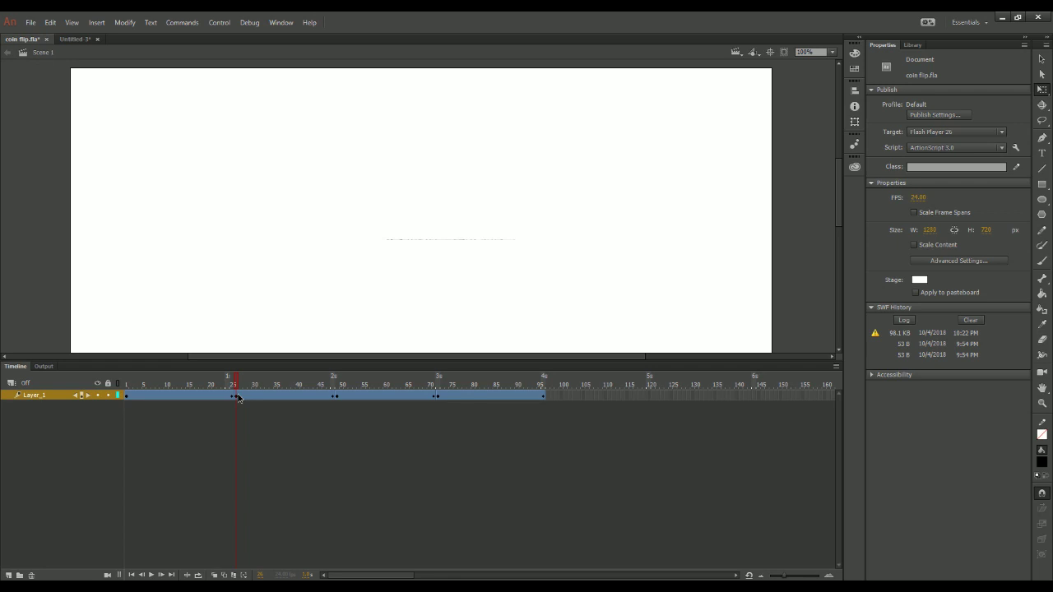
pyautogui.moveTo(237, 398); pyautogui.dragTo(129, 385)
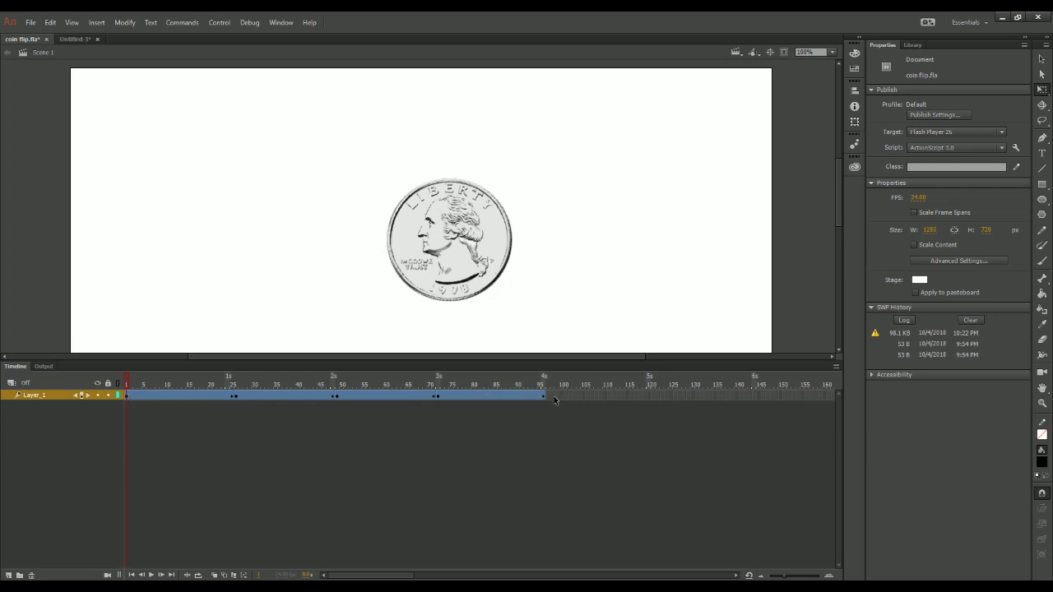
pyautogui.moveTo(552, 398); pyautogui.dragTo(123, 397)
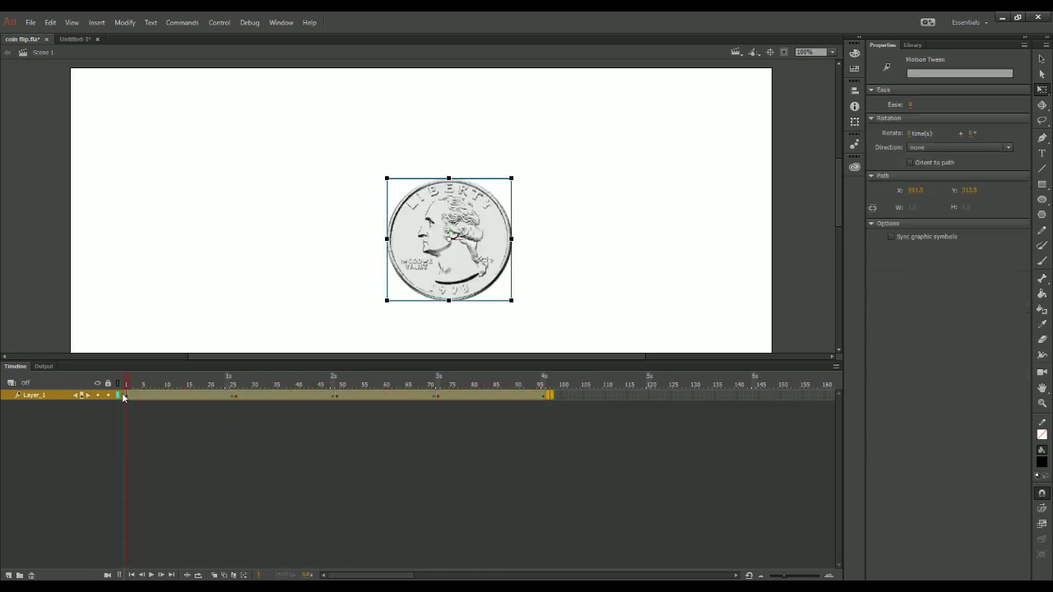
pyautogui.rightClick(166, 396)
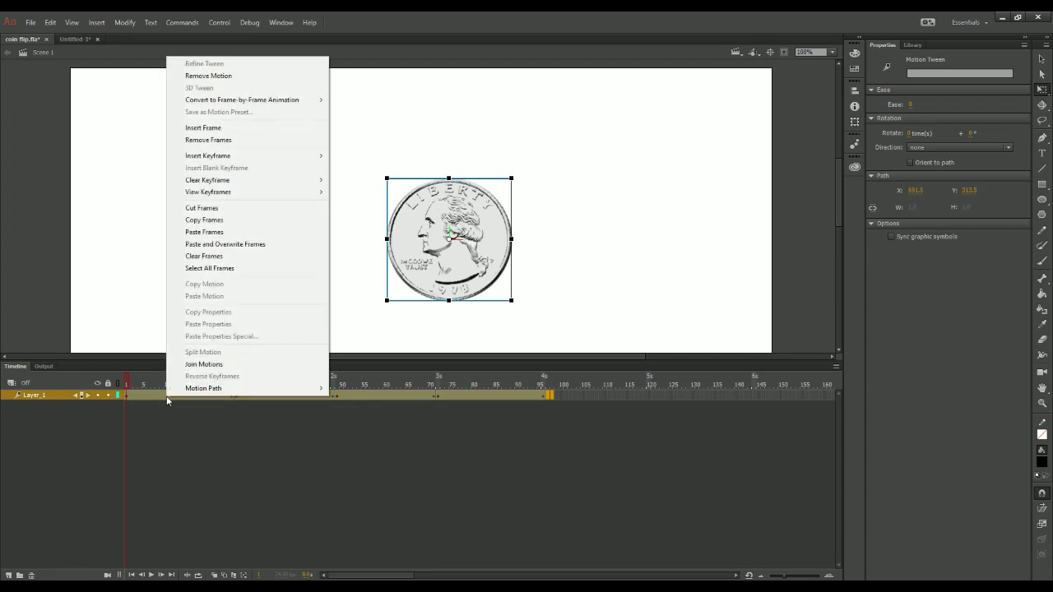
pyautogui.click(213, 211)
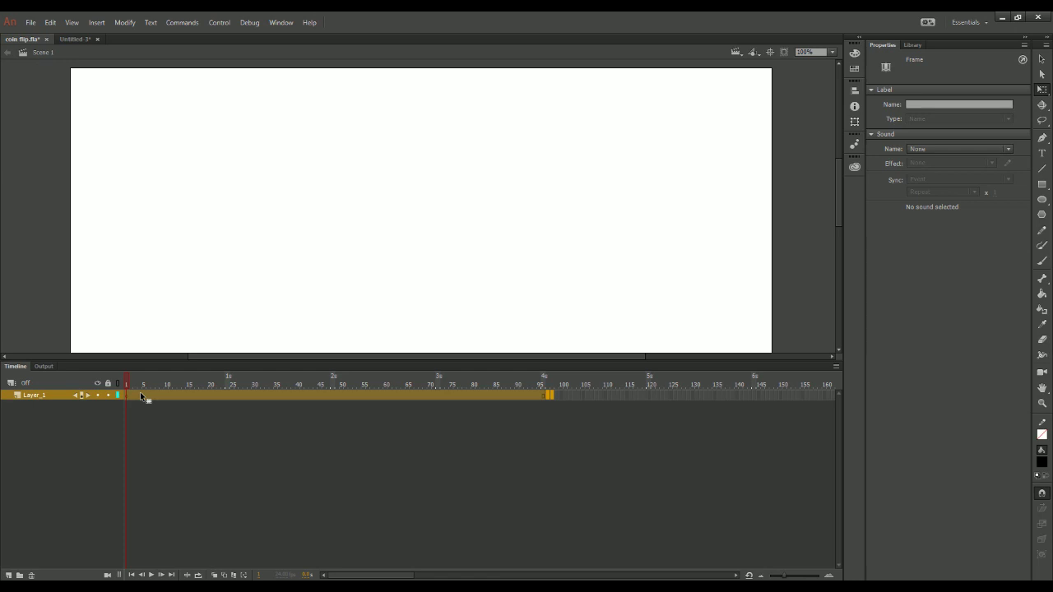
# - Create a new Movie Clip symbol named 'coin flip' from the Library panel menu
pyautogui.click(914, 45)
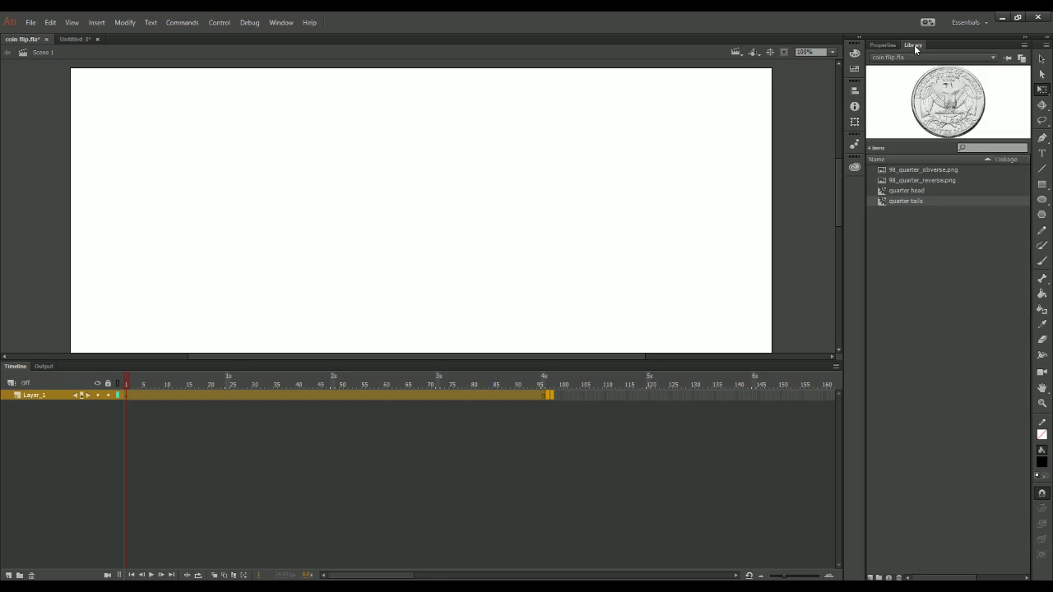
pyautogui.click(1024, 47)
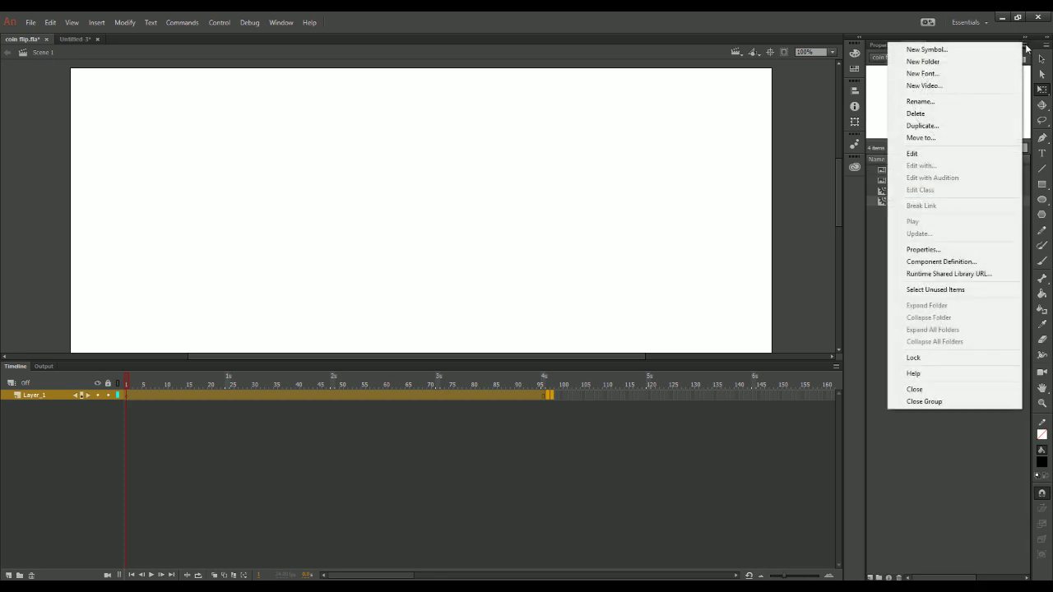
pyautogui.click(926, 49)
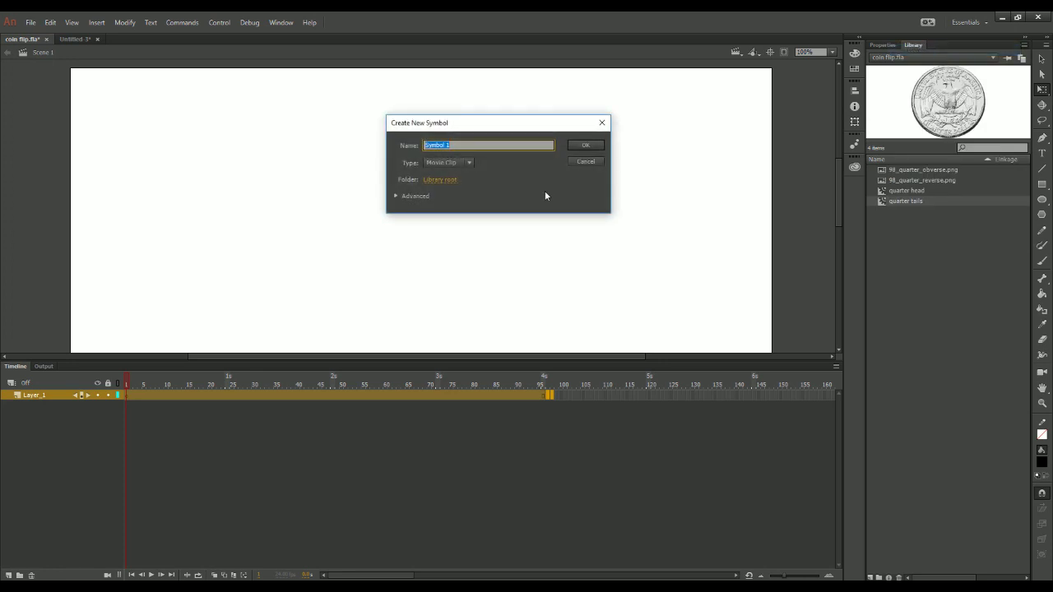
pyautogui.write('coin flip')
pyautogui.press('Return')
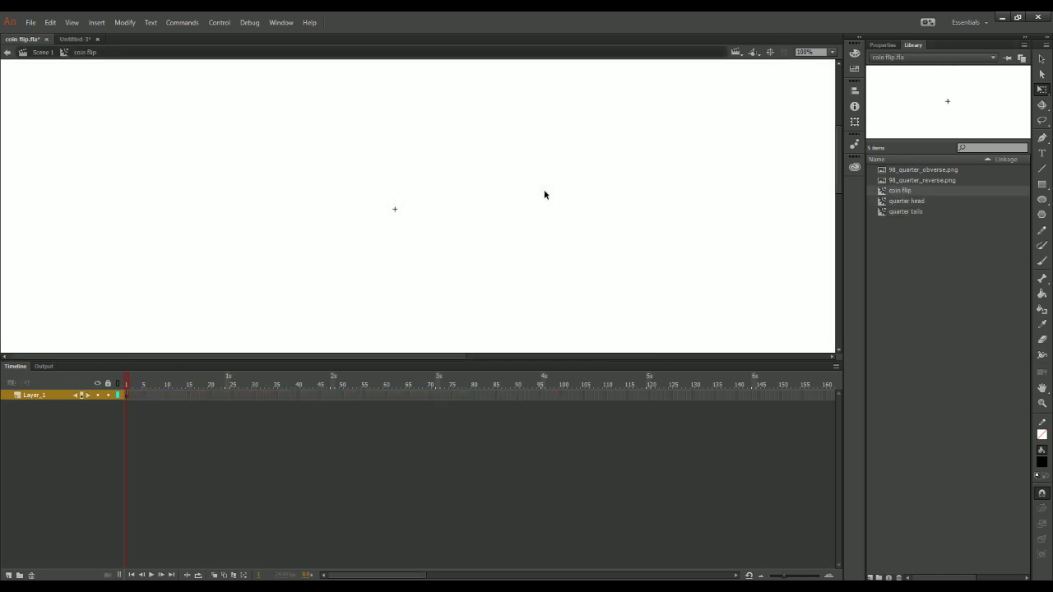
# - Paste the coin animation frames into frame 1 of the coin flip symbol and scrub to verify
pyautogui.rightClick(126, 397)
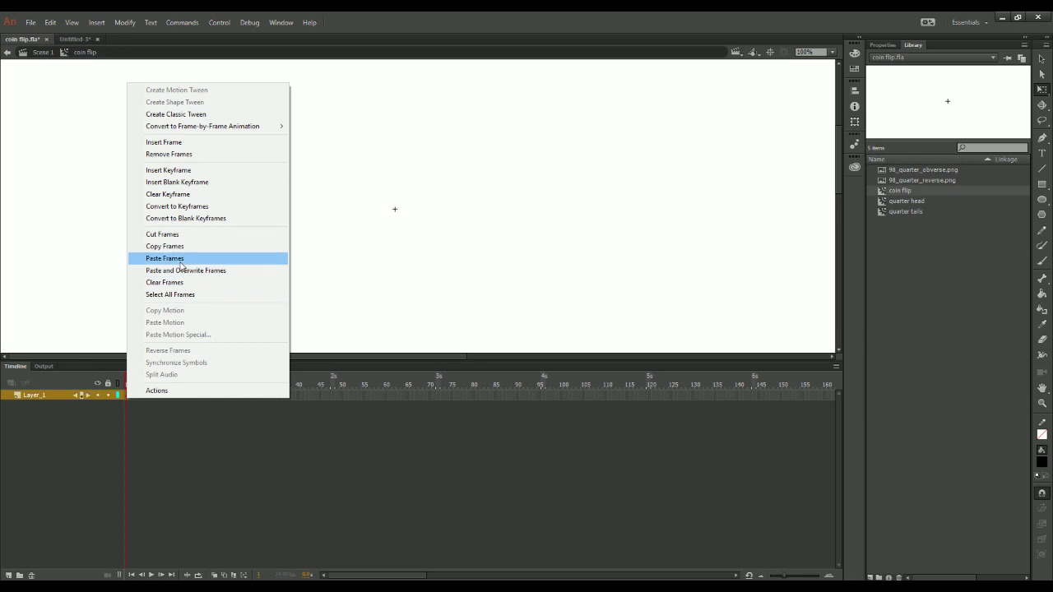
pyautogui.click(182, 262)
pyautogui.click(138, 382)
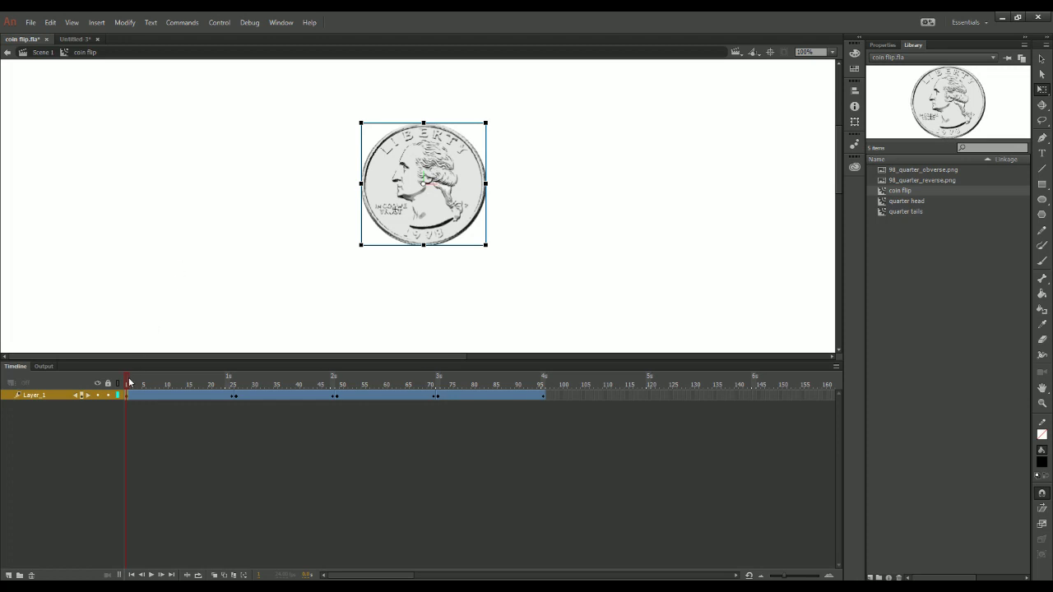
pyautogui.moveTo(138, 382); pyautogui.dragTo(32, 358)
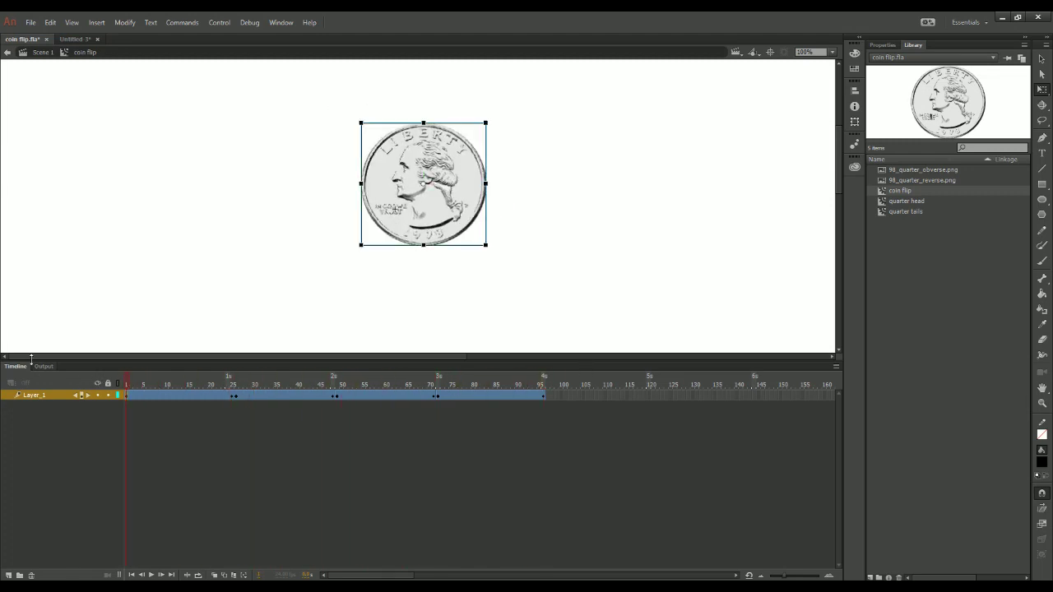
# - In Scene 1, place a coin flip instance and move it just off the stage's left edge
pyautogui.click(37, 54)
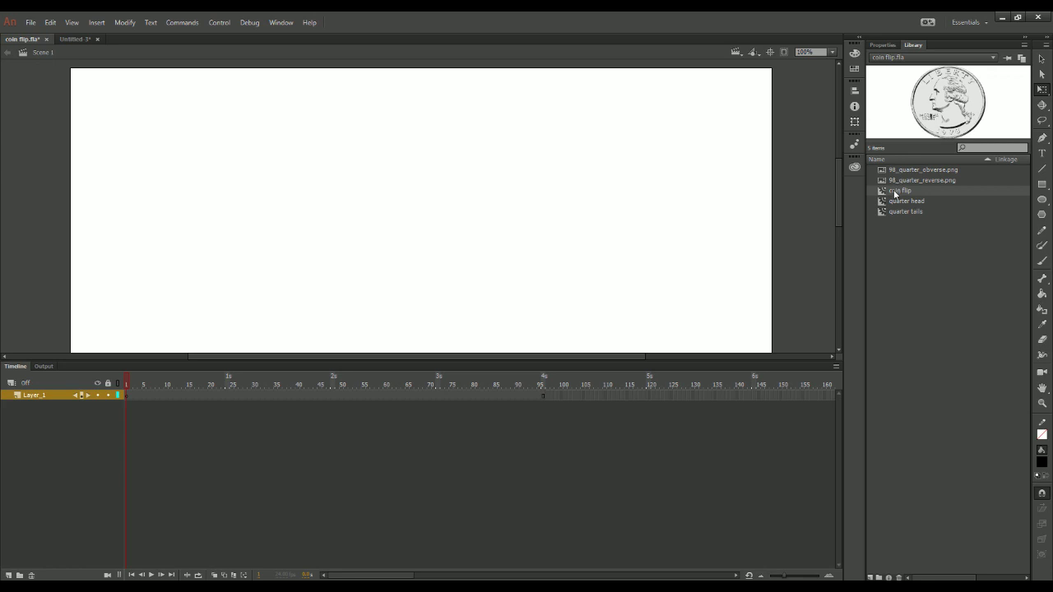
pyautogui.moveTo(895, 194); pyautogui.dragTo(170, 216)
pyautogui.hotkey('ctrl', '-')
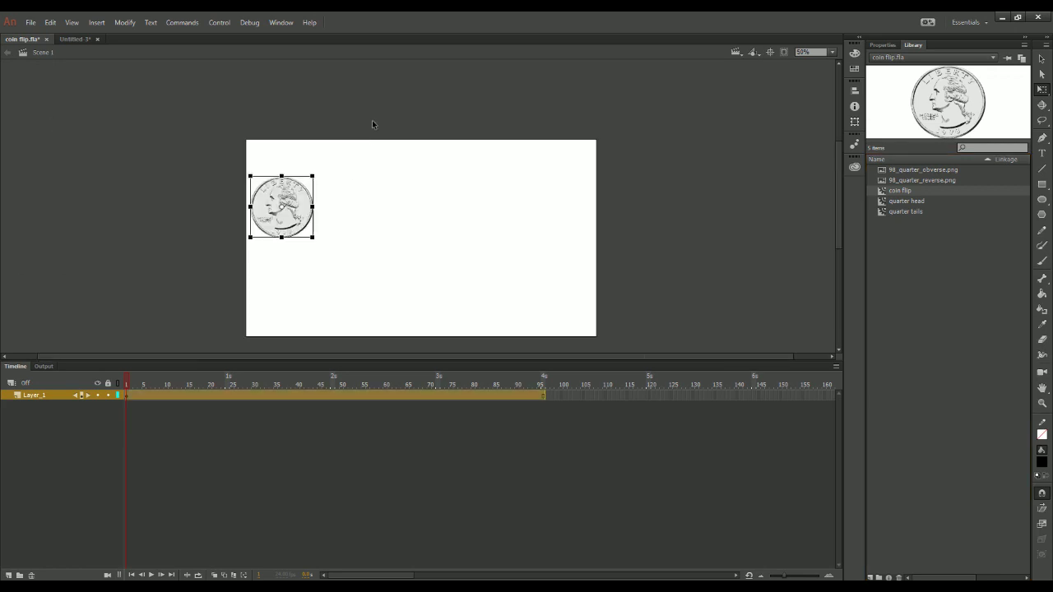
pyautogui.moveTo(305, 224); pyautogui.dragTo(223, 304)
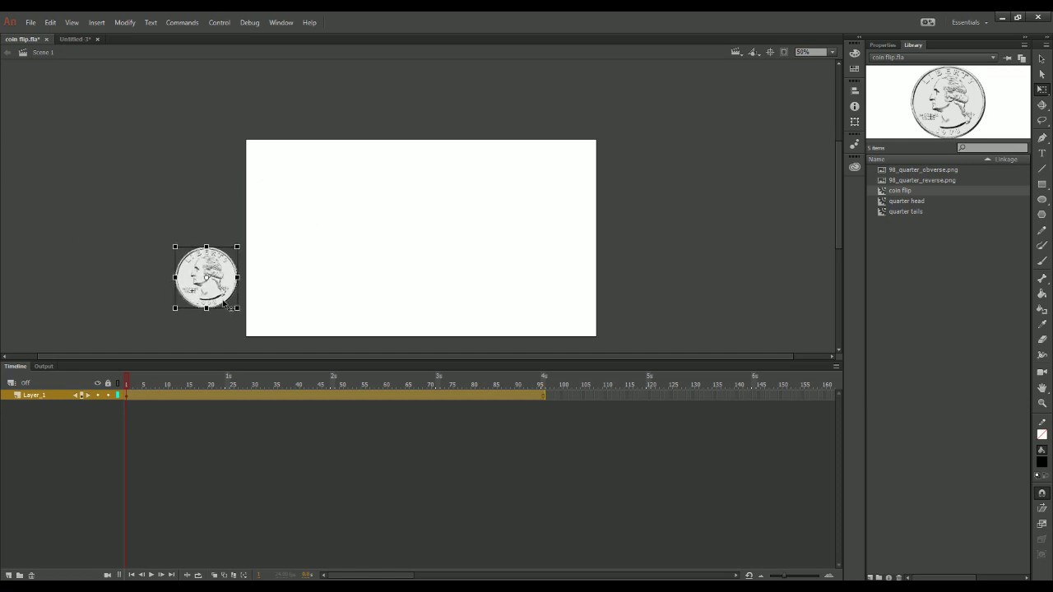
# - Add a motion tween to the coin, ending on stage with the coin shrunk tiny
pyautogui.rightClick(224, 301)
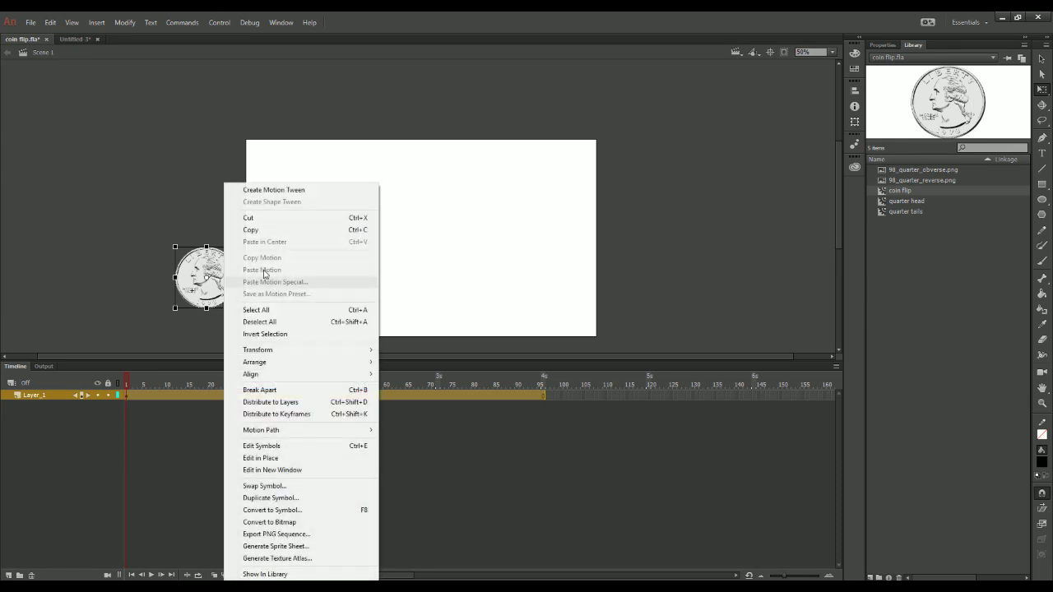
pyautogui.click(273, 190)
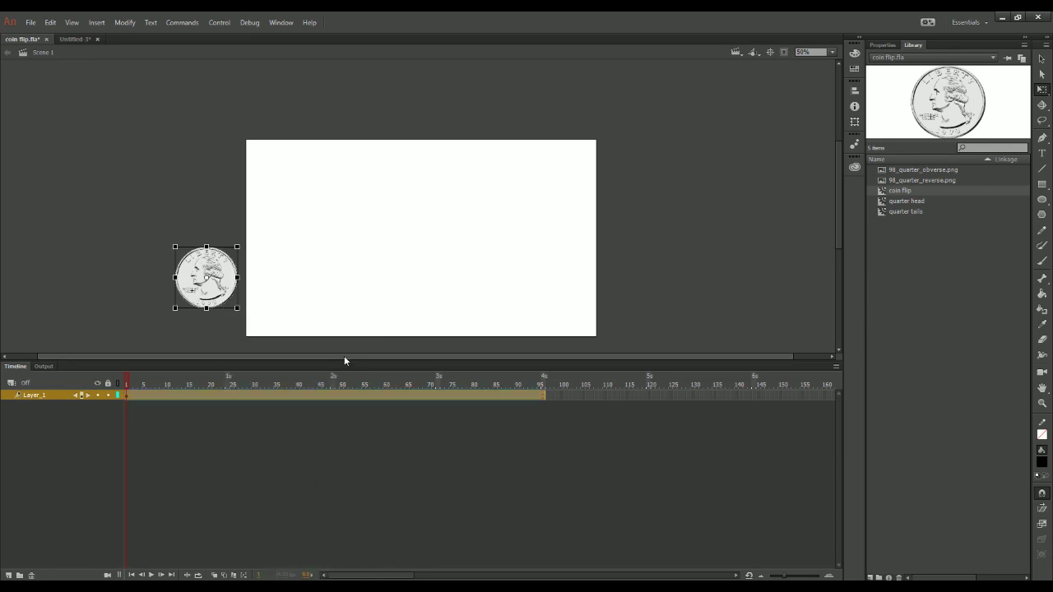
pyautogui.click(543, 384)
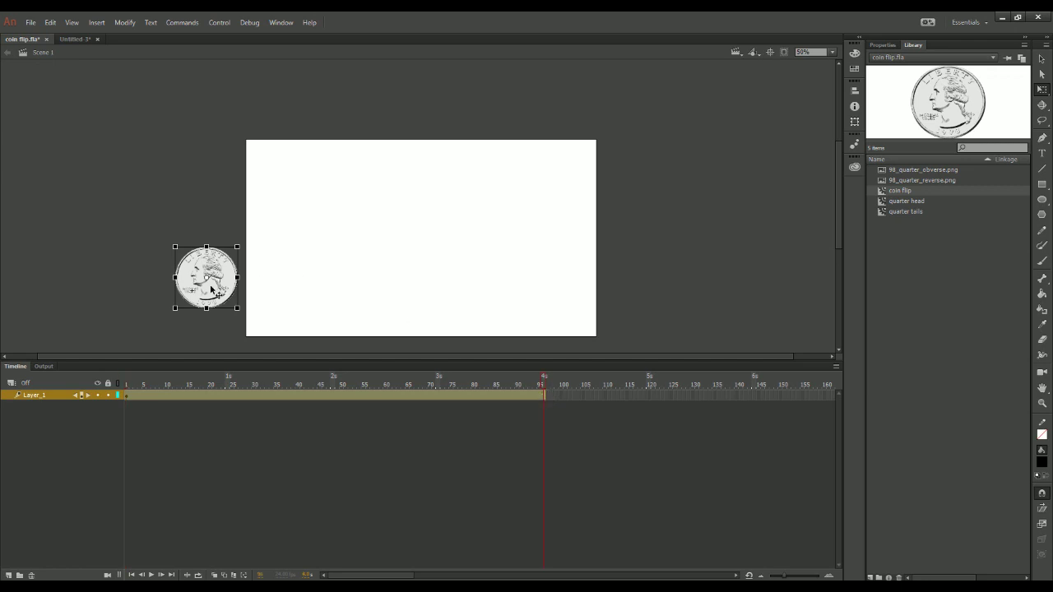
pyautogui.moveTo(216, 295); pyautogui.dragTo(502, 301)
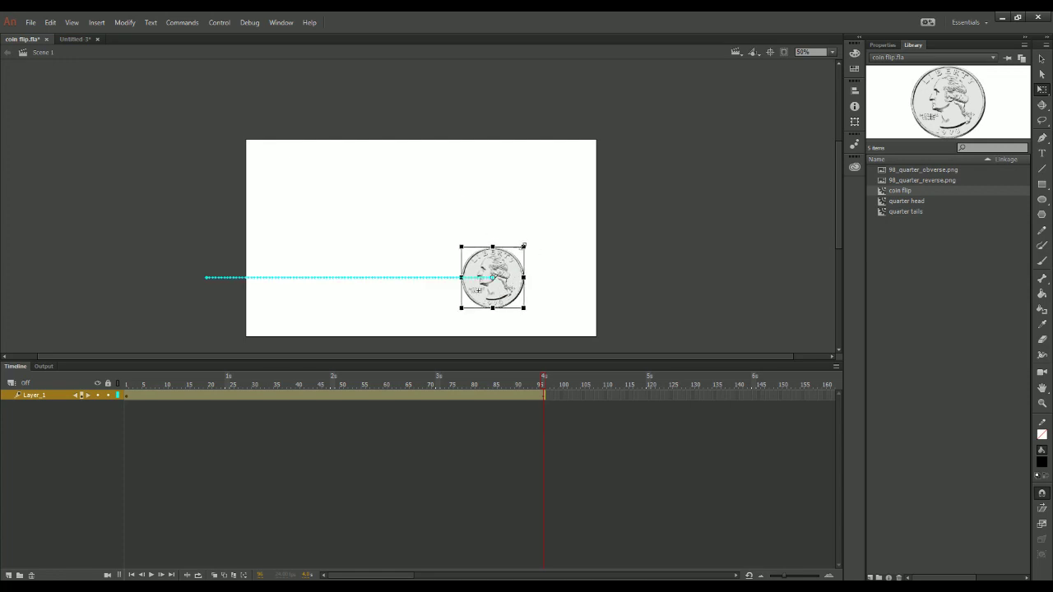
pyautogui.moveTo(523, 245); pyautogui.dragTo(506, 269)
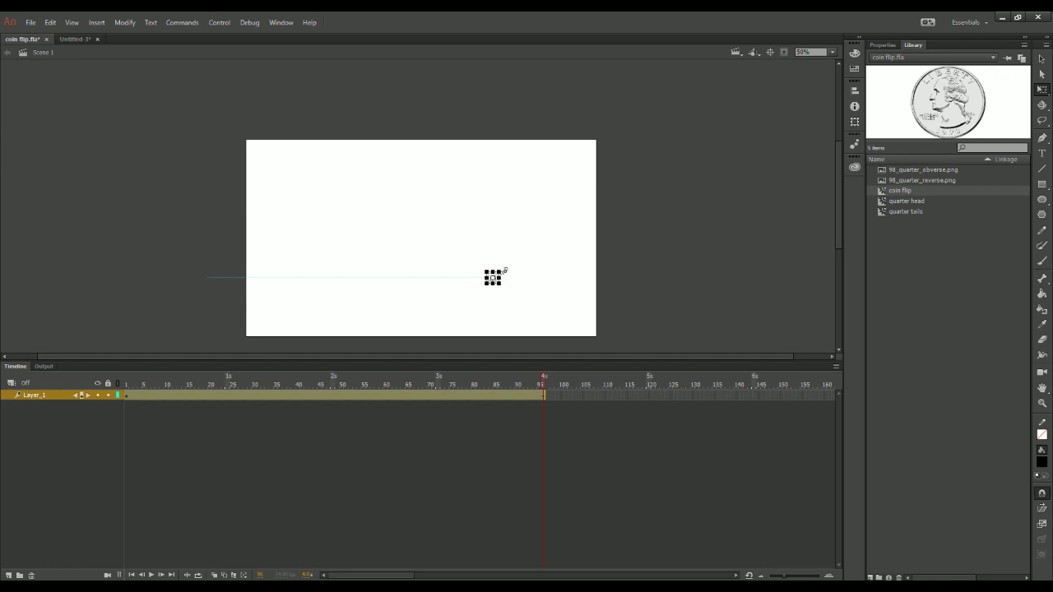
# - Bend the coin's motion path upward into an arc and preview the curved travel
pyautogui.click(451, 279)
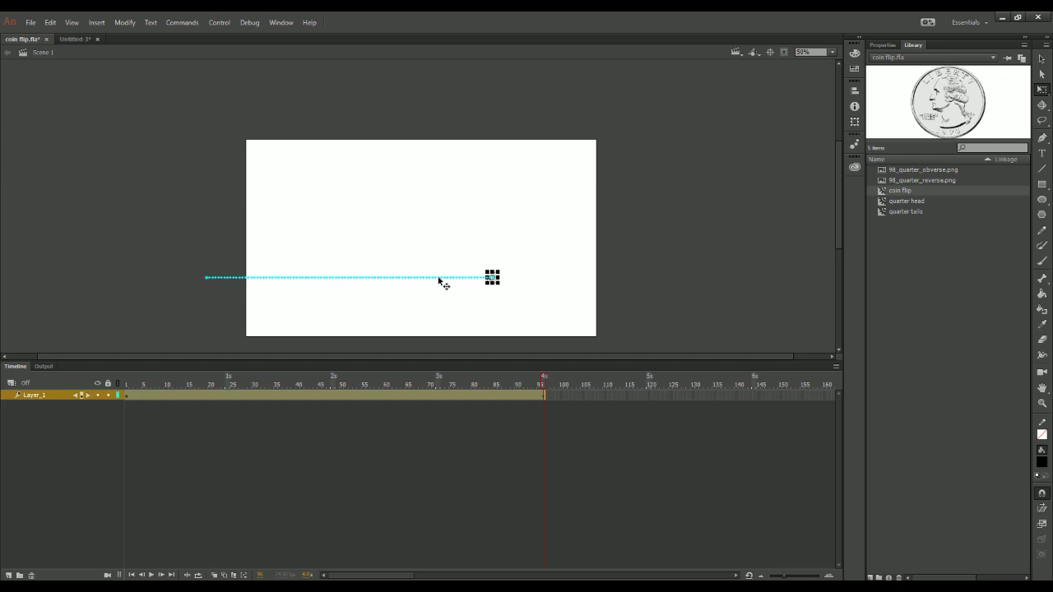
pyautogui.click(437, 279)
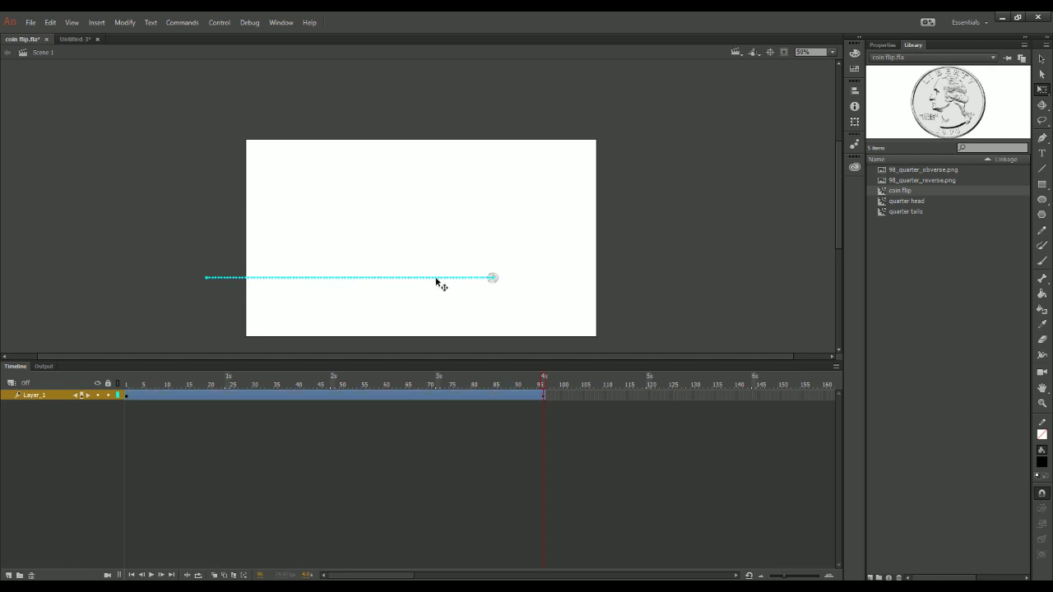
pyautogui.click(440, 395)
pyautogui.moveTo(444, 384); pyautogui.dragTo(543, 380)
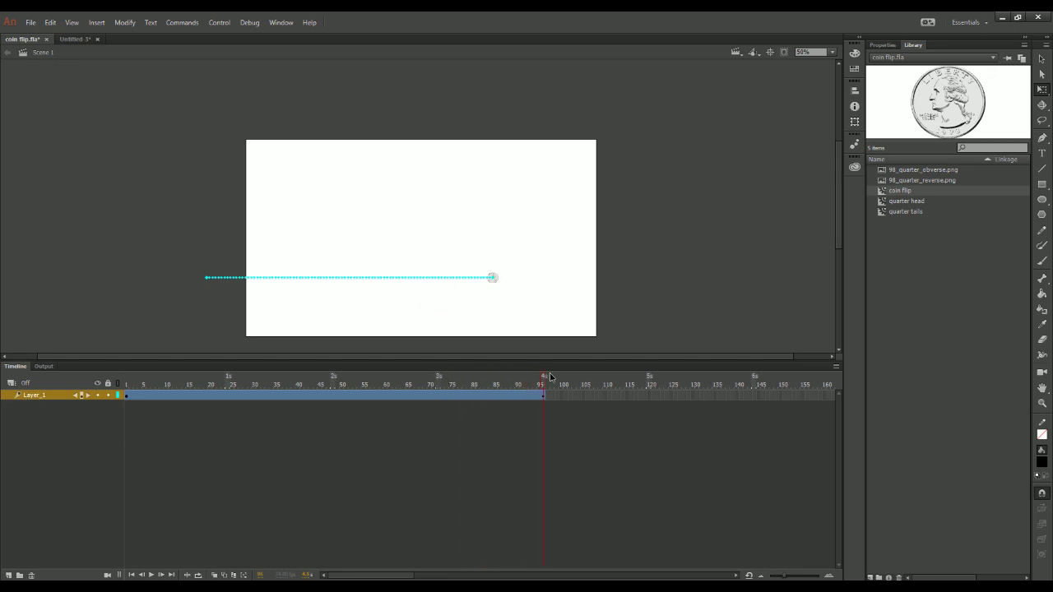
pyautogui.click(441, 278)
pyautogui.click(456, 276)
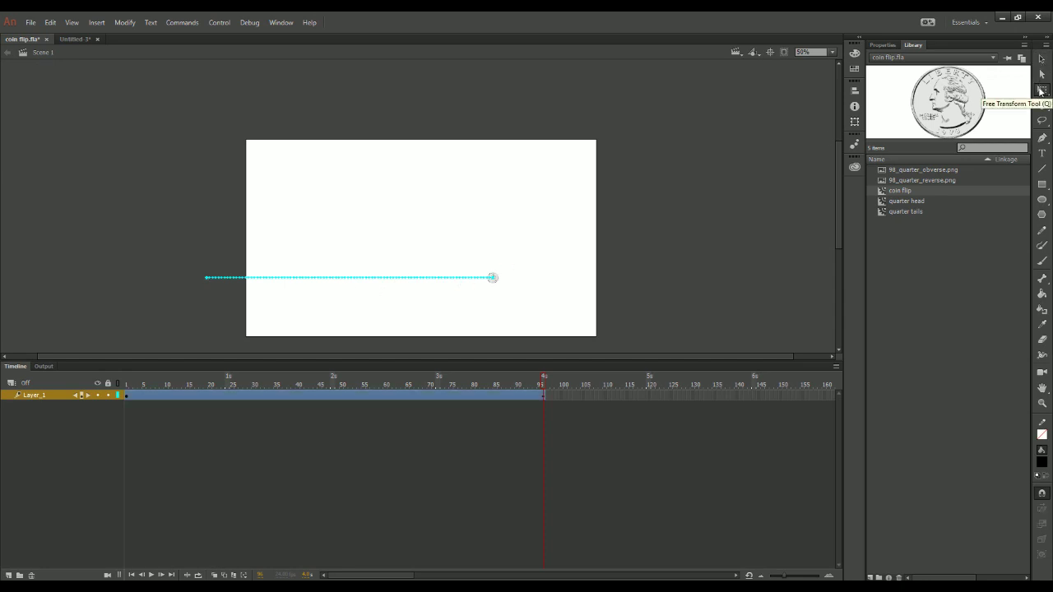
pyautogui.click(1040, 59)
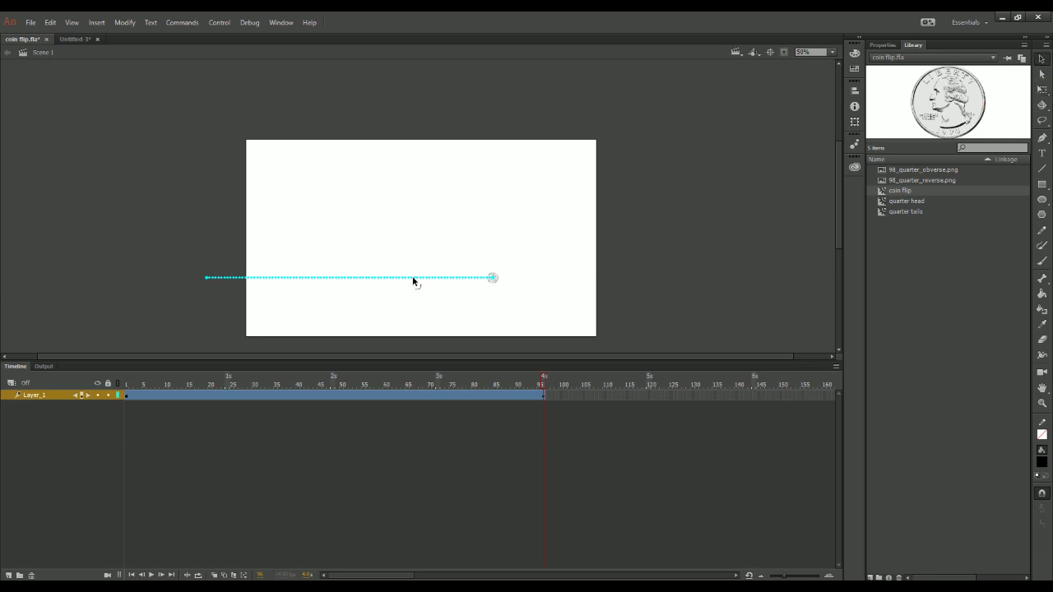
pyautogui.moveTo(413, 279); pyautogui.dragTo(420, 236)
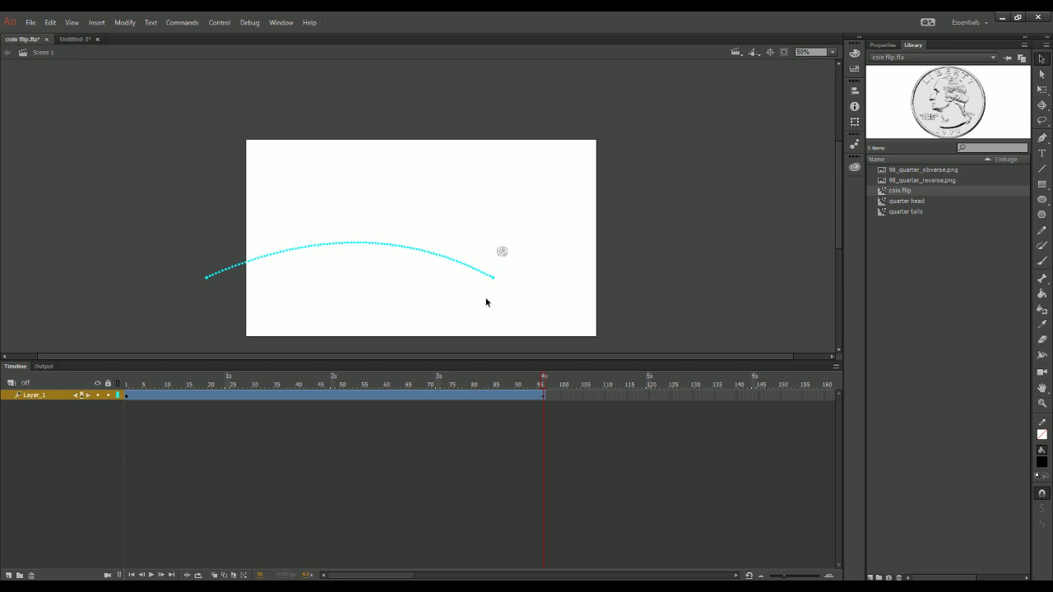
pyautogui.moveTo(491, 384); pyautogui.dragTo(557, 385)
pyautogui.hotkey('ctrl', 'Return')
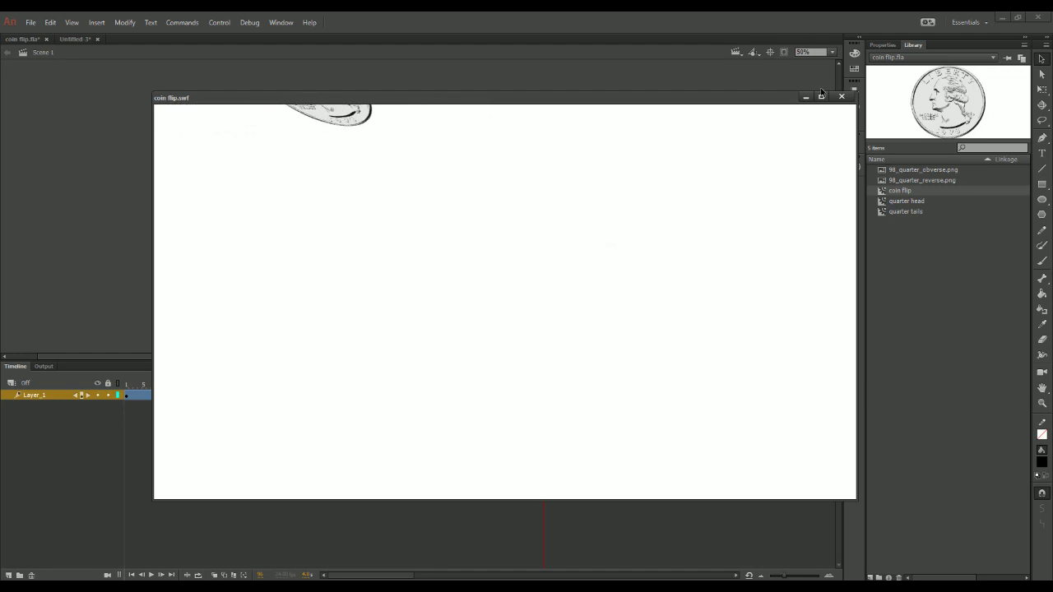
pyautogui.click(838, 97)
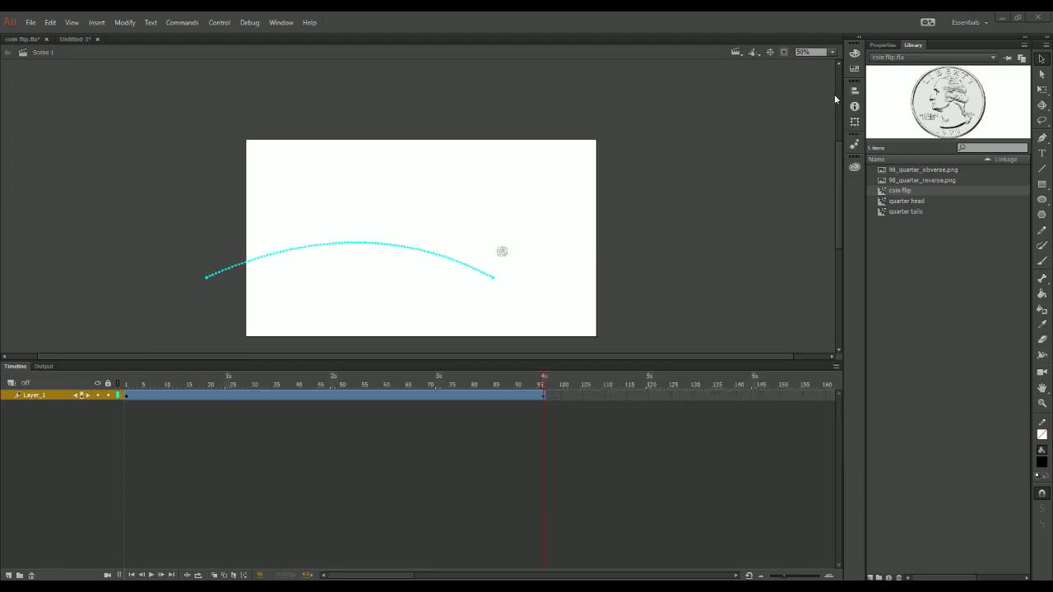
# - Inside the coin flip symbol, compress the tween spans and keyframes so the flip ends at frame 48
pyautogui.doubleClick(888, 194)
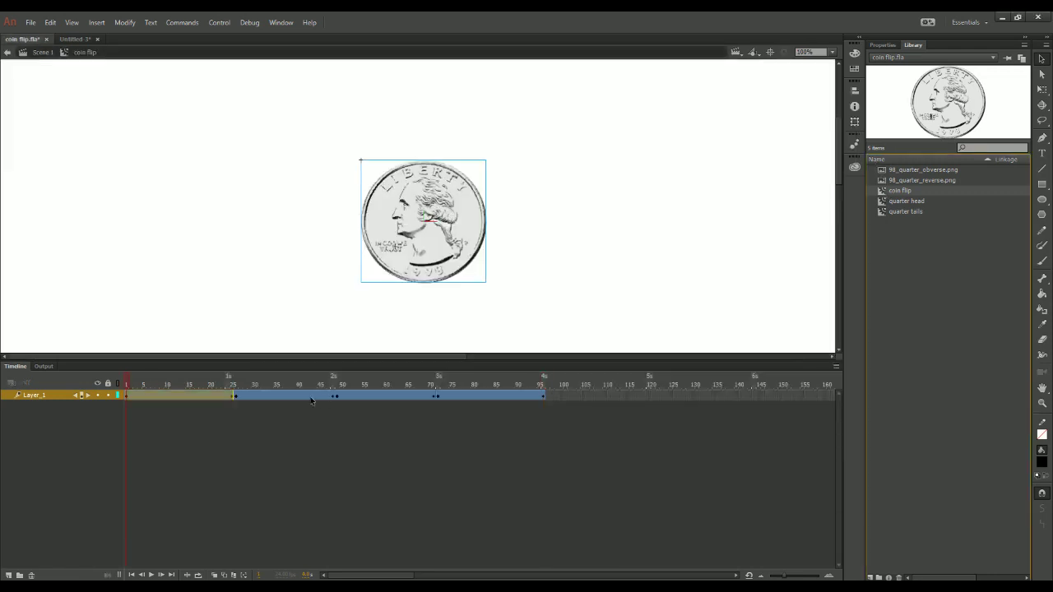
pyautogui.click(228, 407)
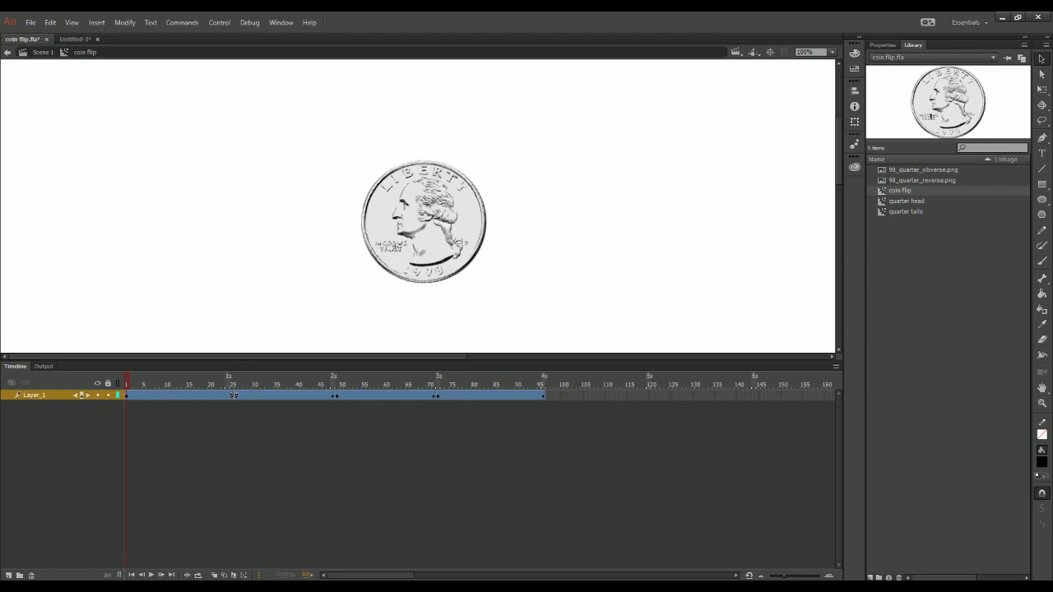
pyautogui.click(234, 395)
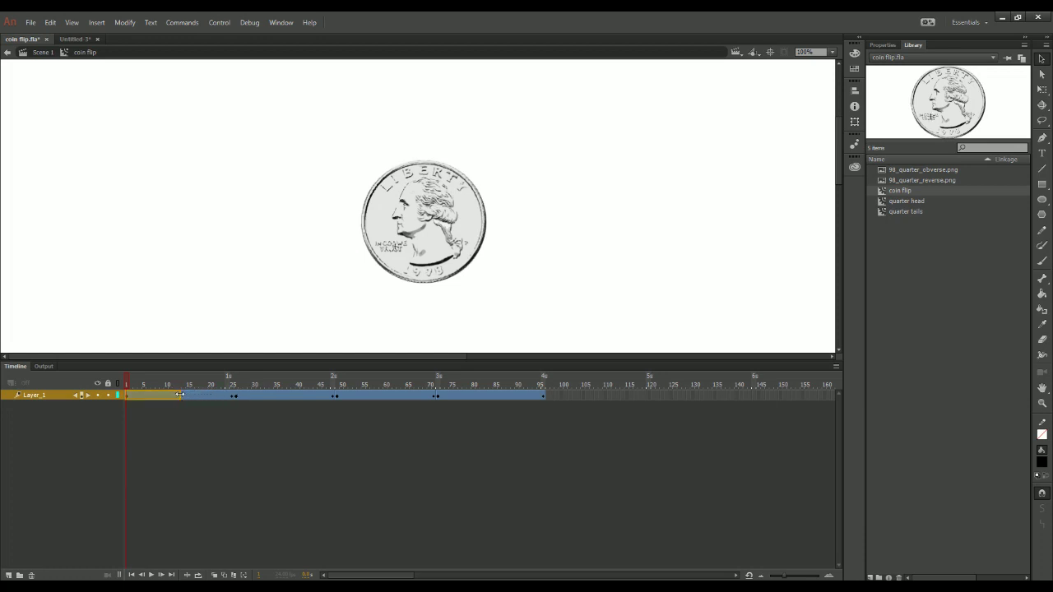
pyautogui.moveTo(179, 395); pyautogui.dragTo(179, 395)
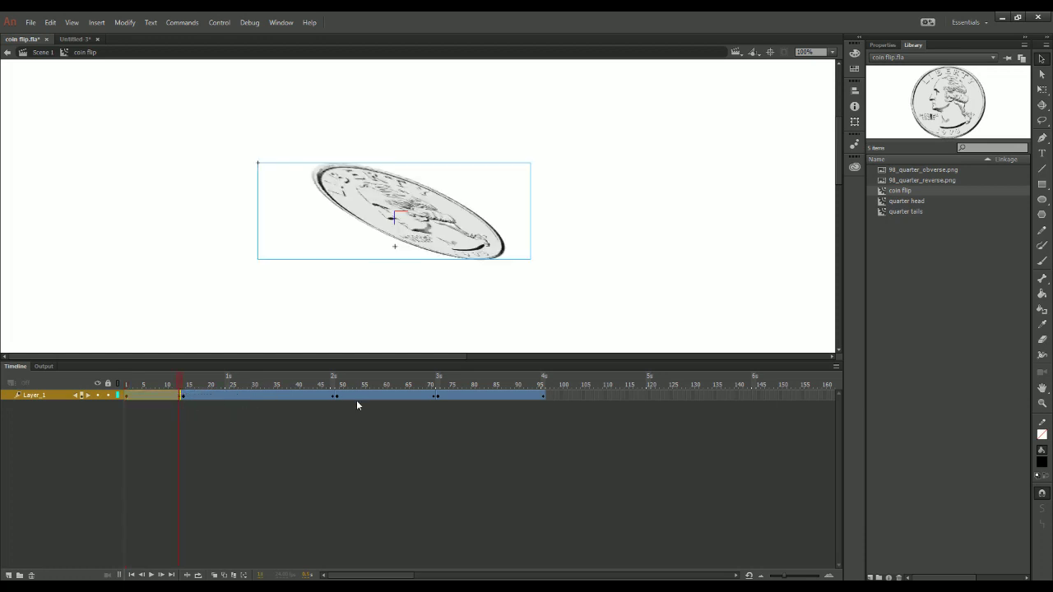
pyautogui.moveTo(334, 396); pyautogui.dragTo(228, 394)
pyautogui.moveTo(437, 397); pyautogui.dragTo(280, 395)
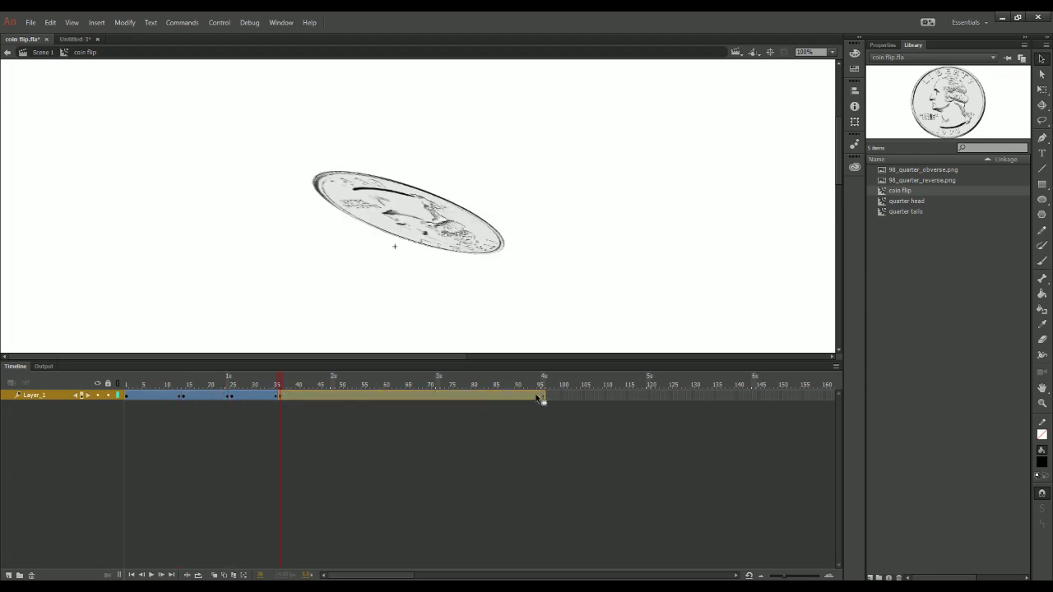
pyautogui.moveTo(543, 395); pyautogui.dragTo(435, 397)
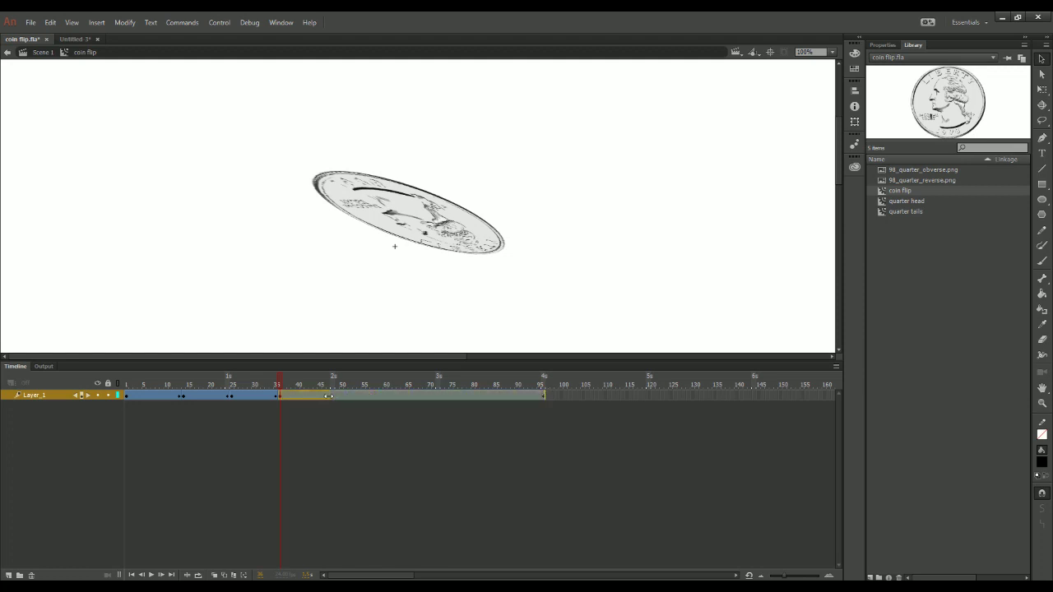
pyautogui.moveTo(333, 396); pyautogui.dragTo(333, 399)
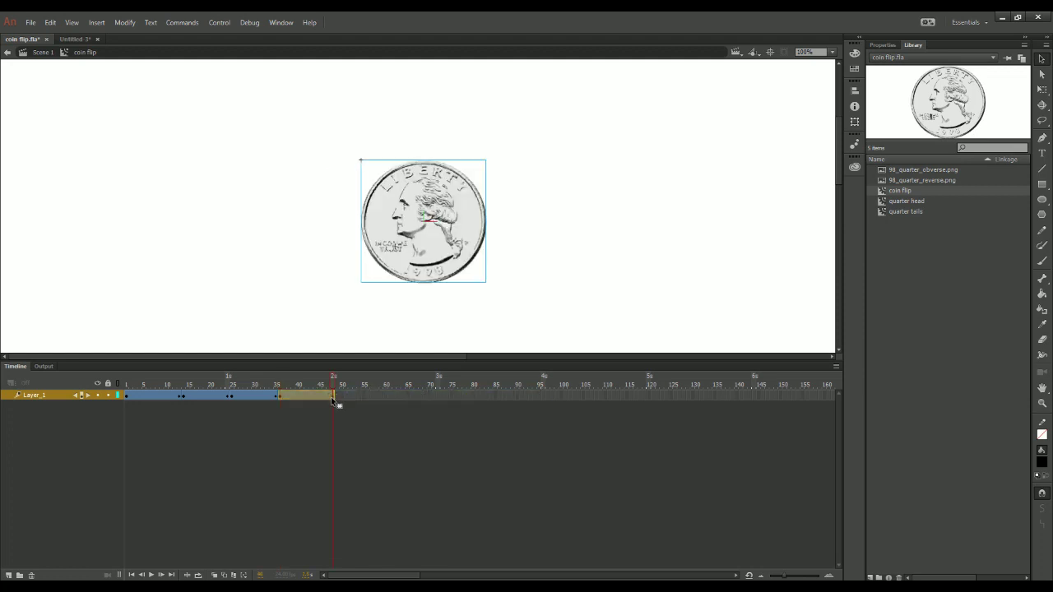
# - Check the coin's poses at frames 12 and 36 in the retimed tween spans
pyautogui.click(182, 396)
pyautogui.click(176, 397)
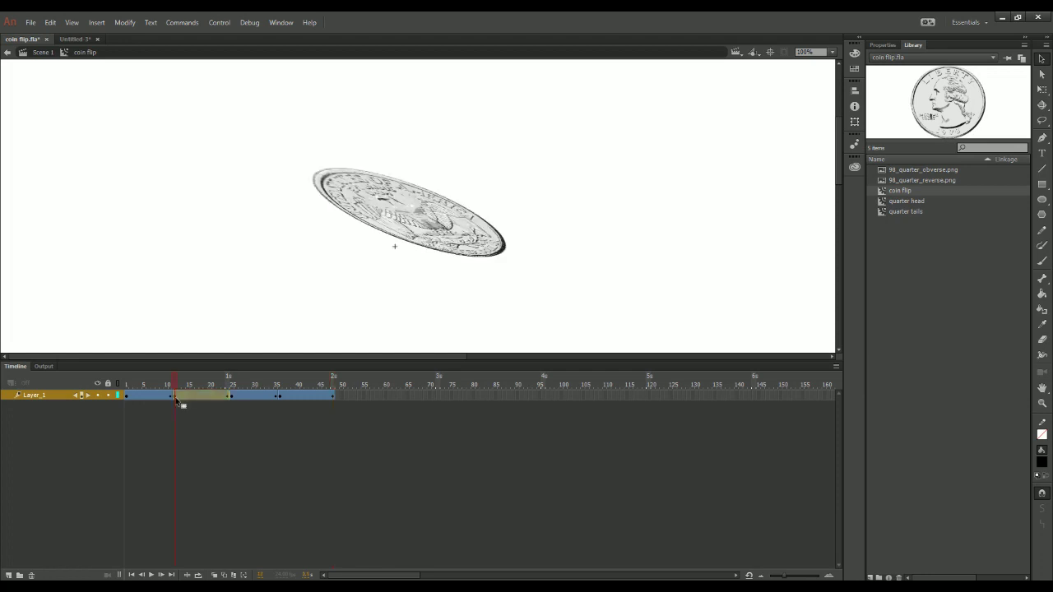
pyautogui.click(278, 396)
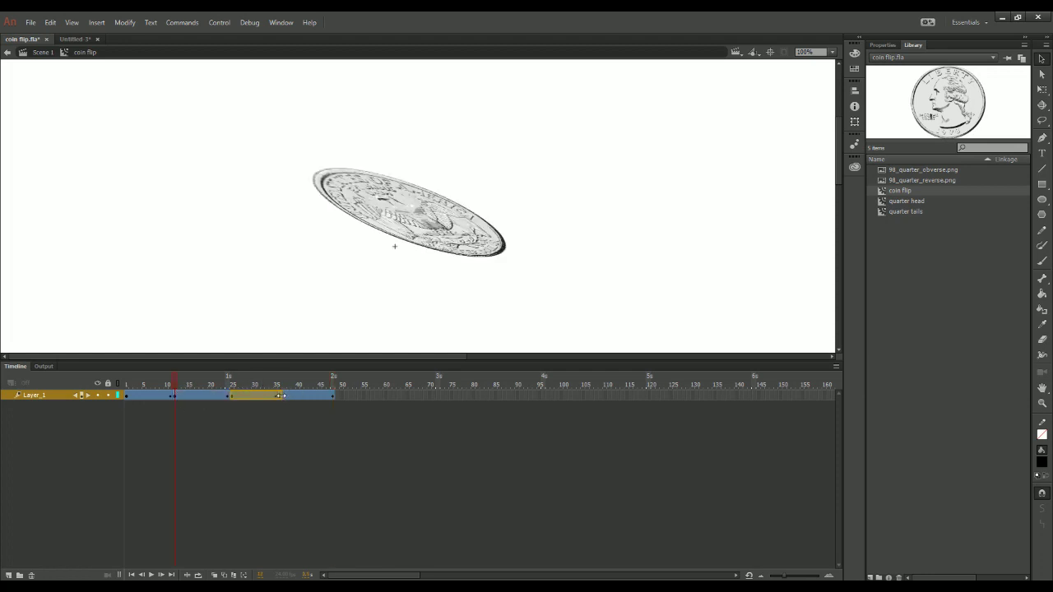
pyautogui.click(281, 395)
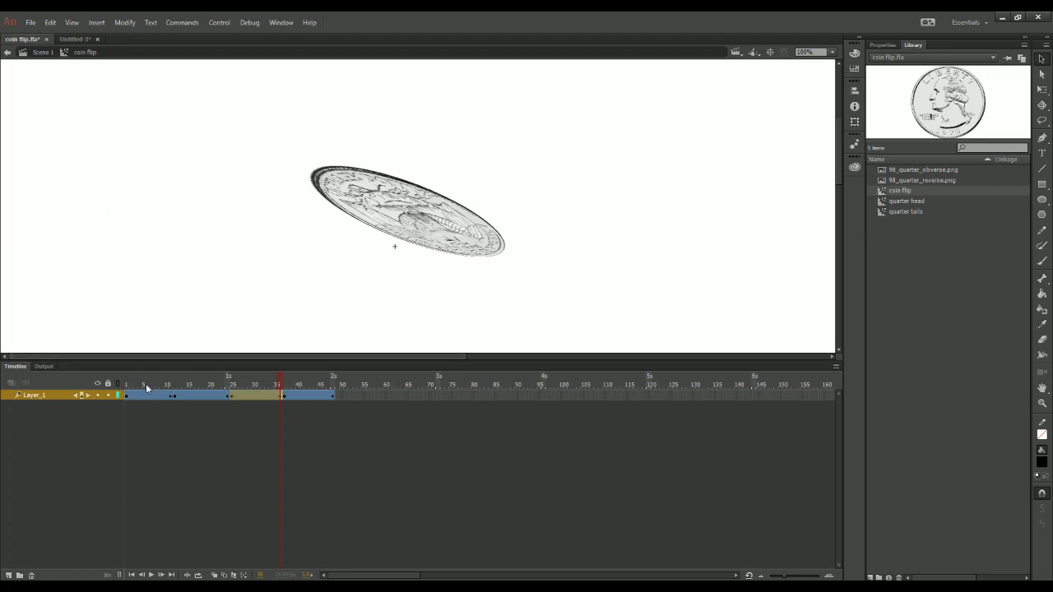
# - Return to Scene 1 and test-play the sped-up coin flip movie with Ctrl+Enter
pyautogui.press('Return')
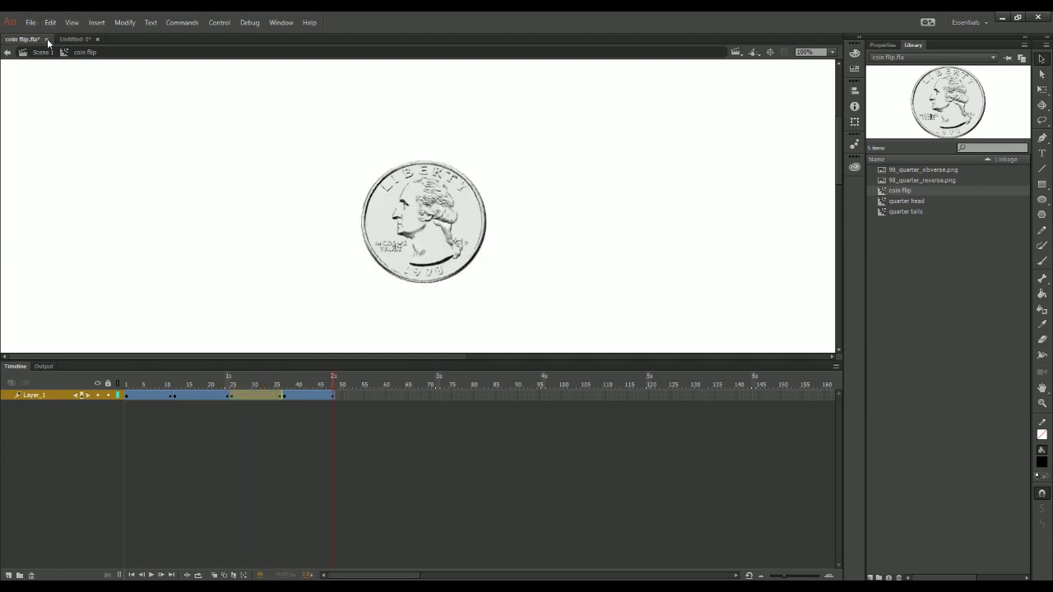
pyautogui.click(43, 51)
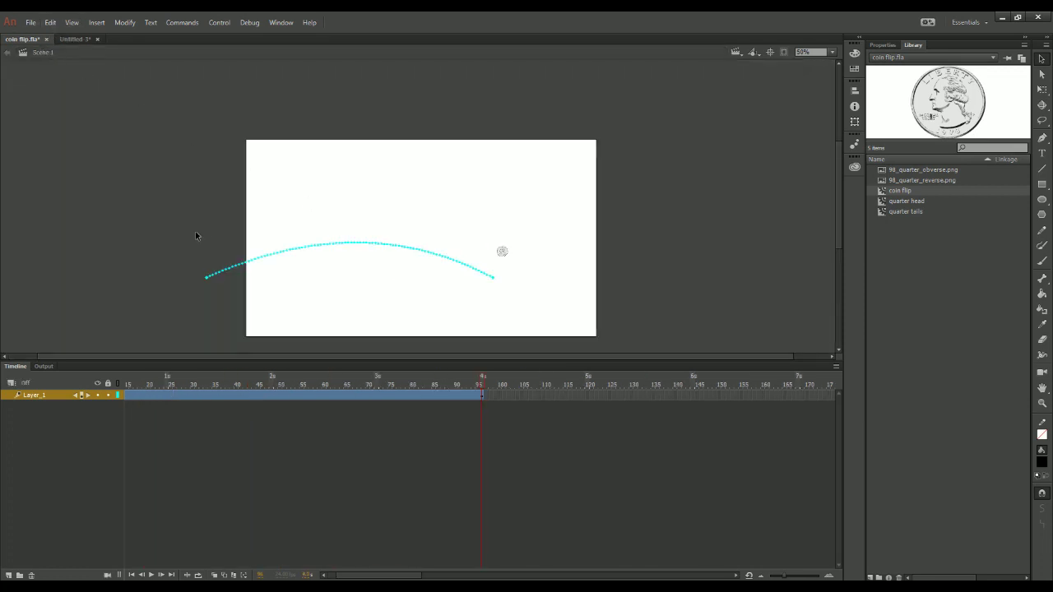
pyautogui.hotkey('ctrl', 'Return')
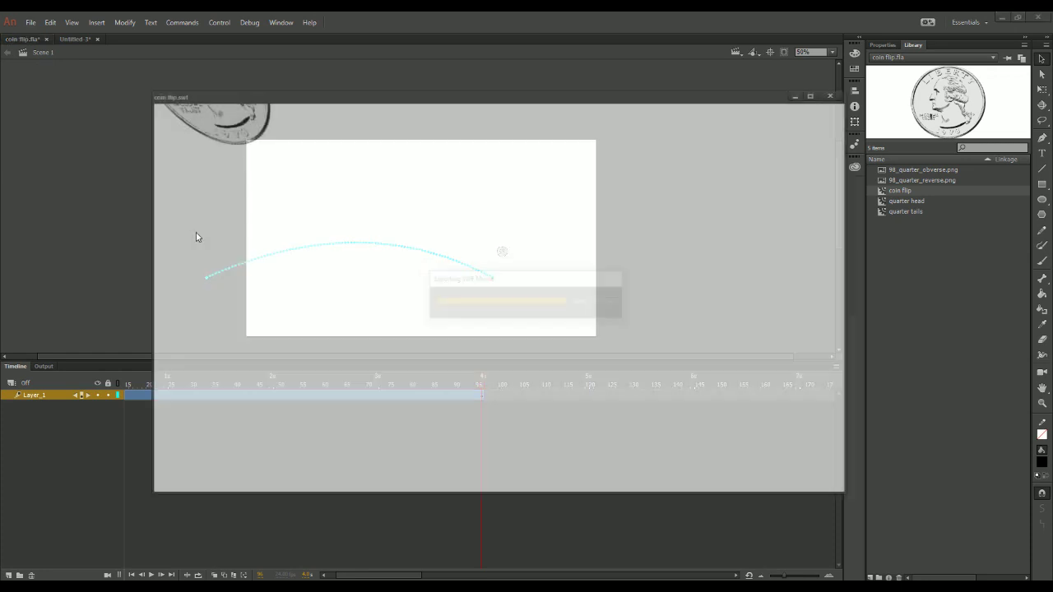